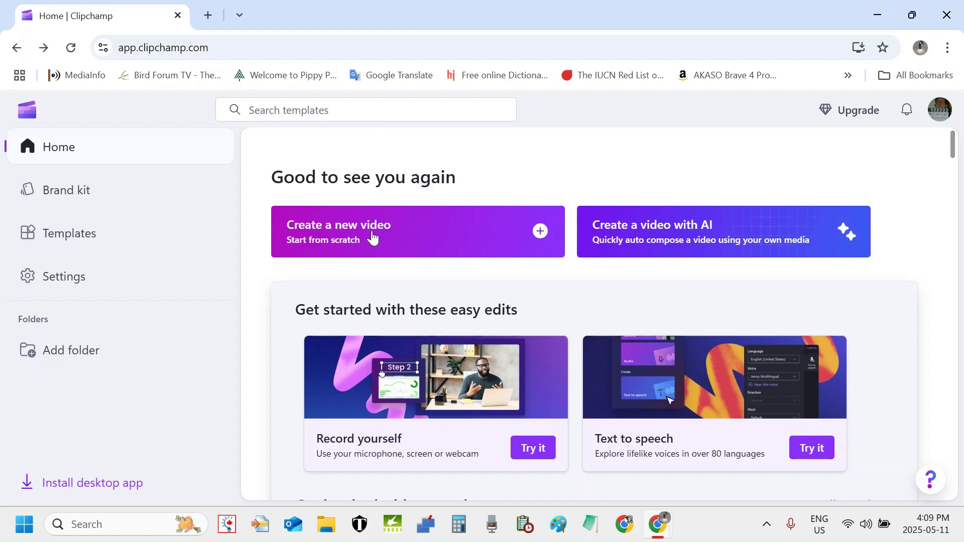
Start a blank video project and title it 'merge videos into 1 longer video in clipchamp'
click(371, 235)
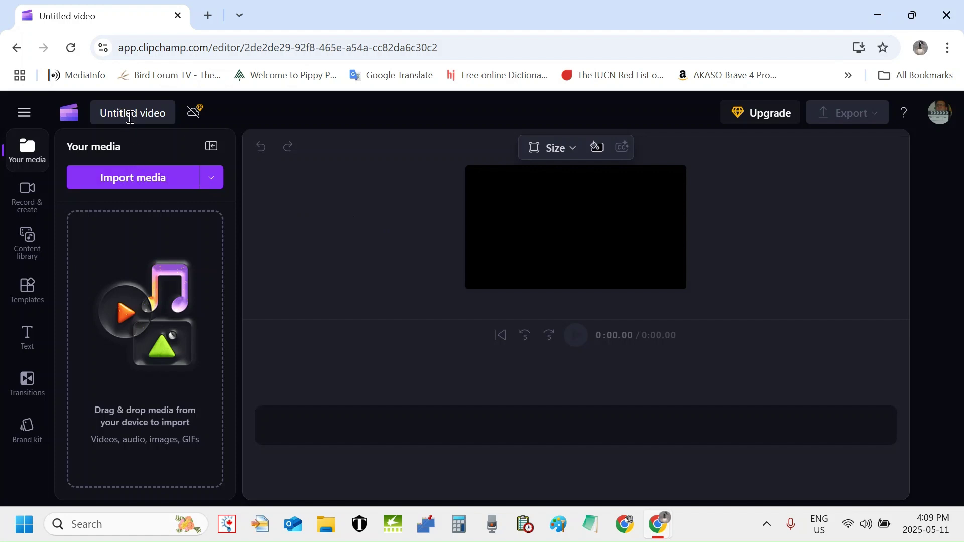
click(130, 117)
key(BackSpace)
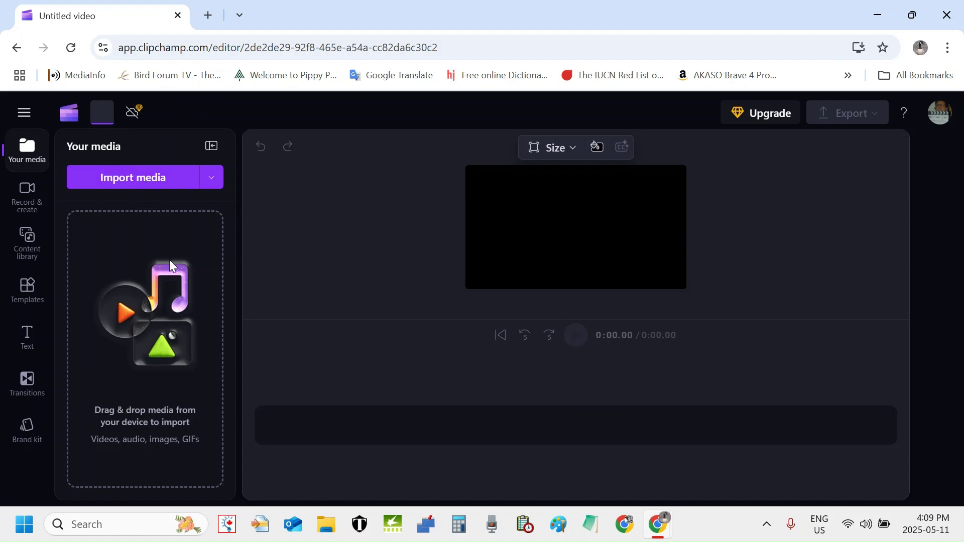
text(mer)
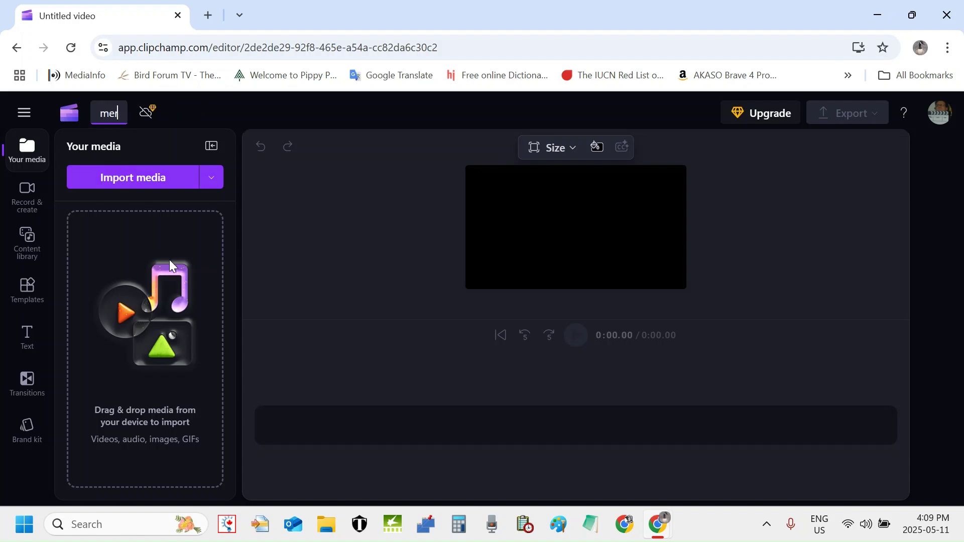
text(ge)
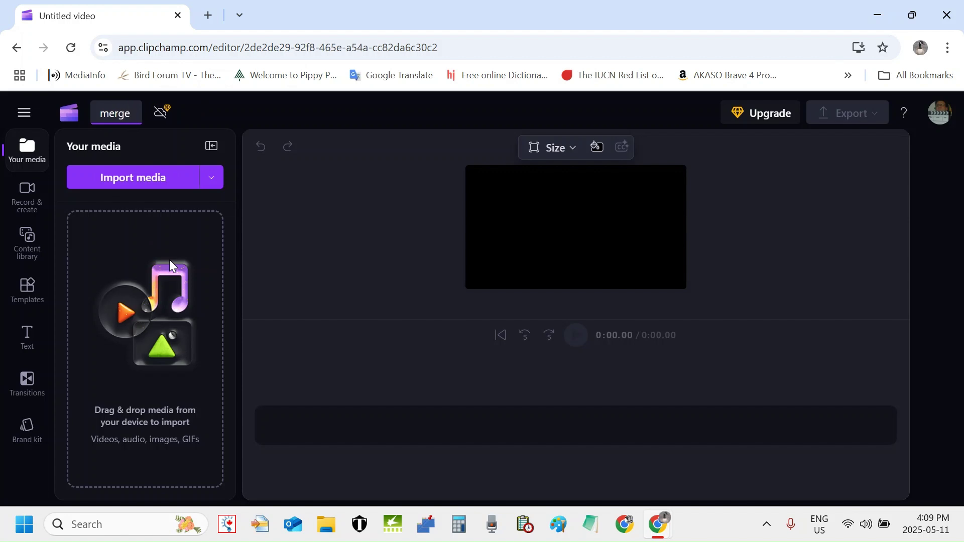
text( video)
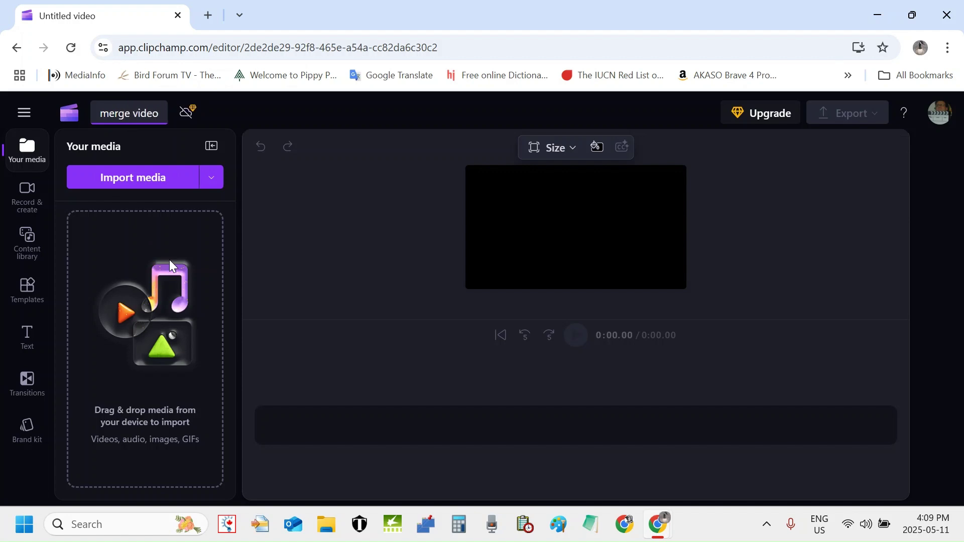
text(s into 1)
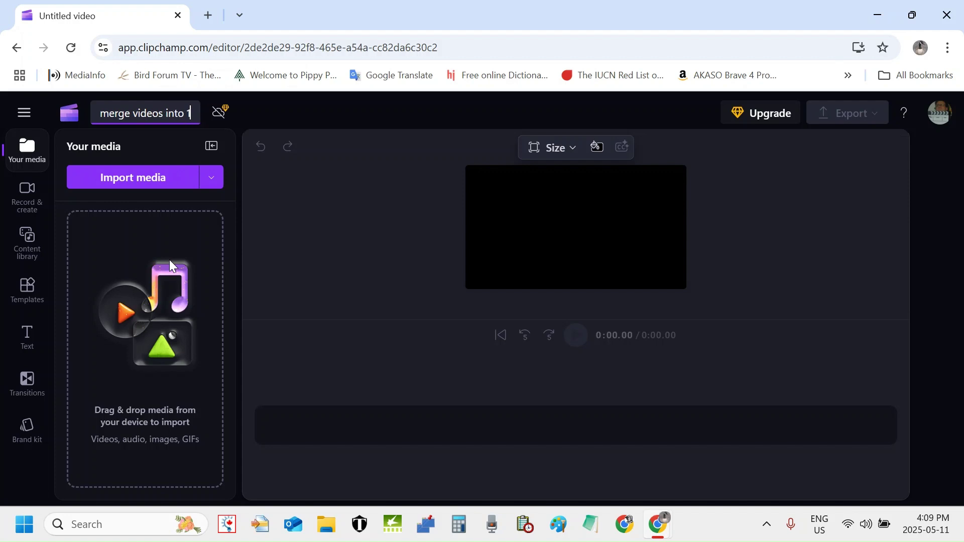
text( longer)
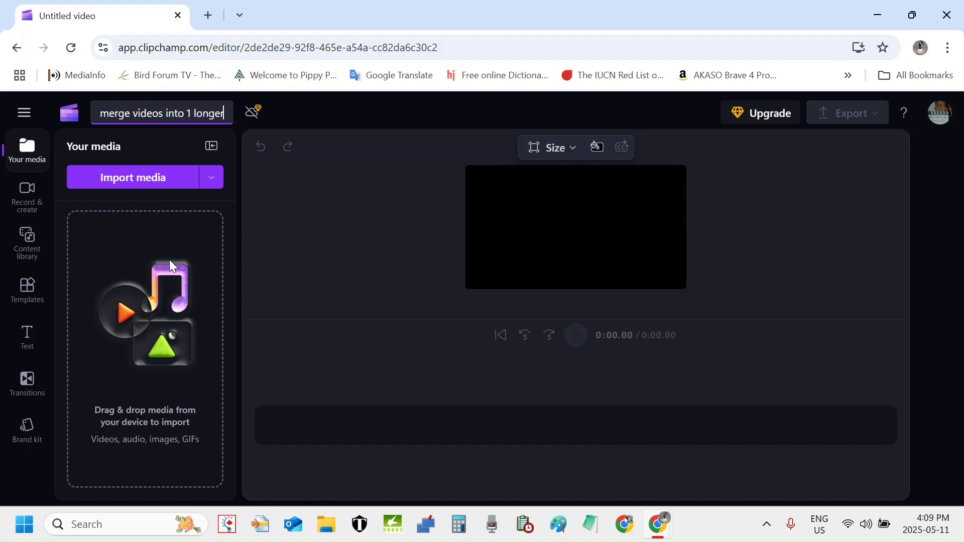
text( video)
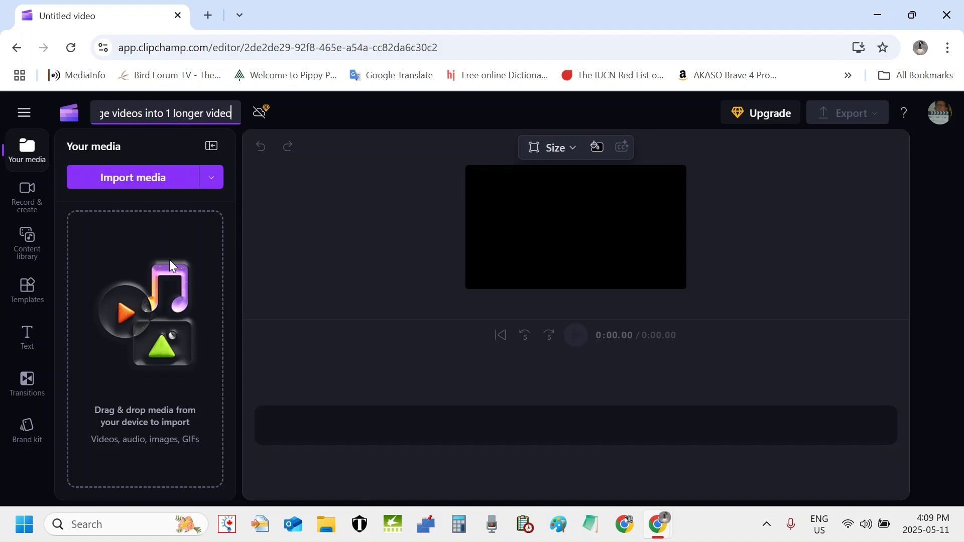
text( in cli)
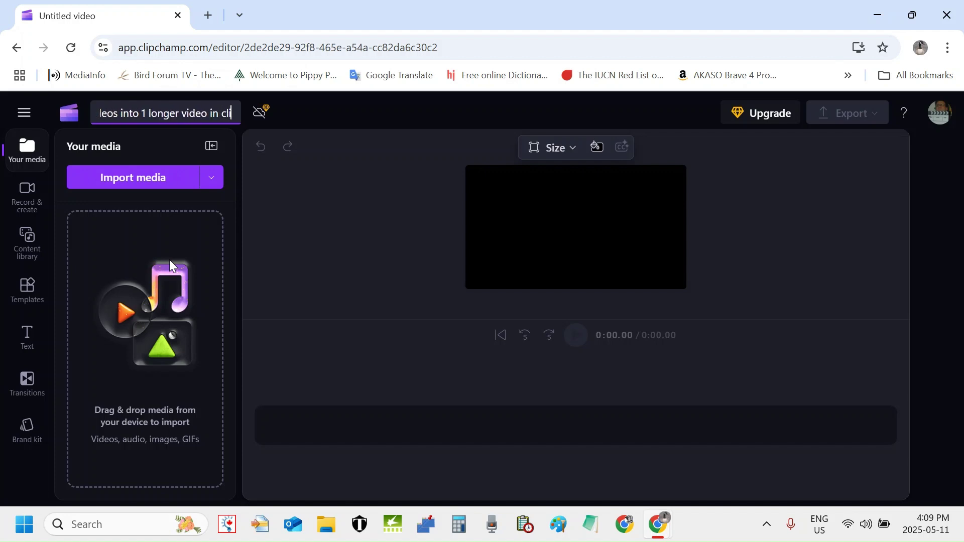
text(pchamp)
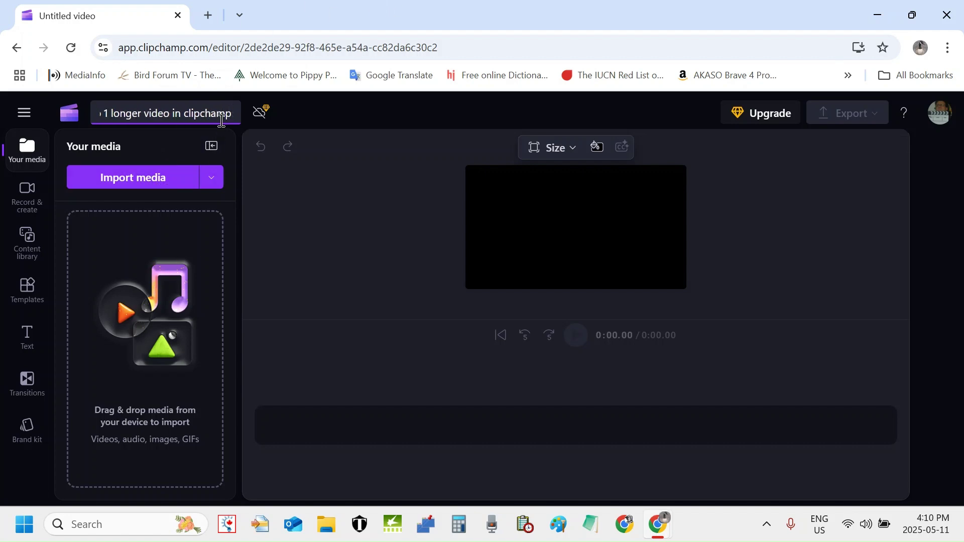
triple_click(181, 121)
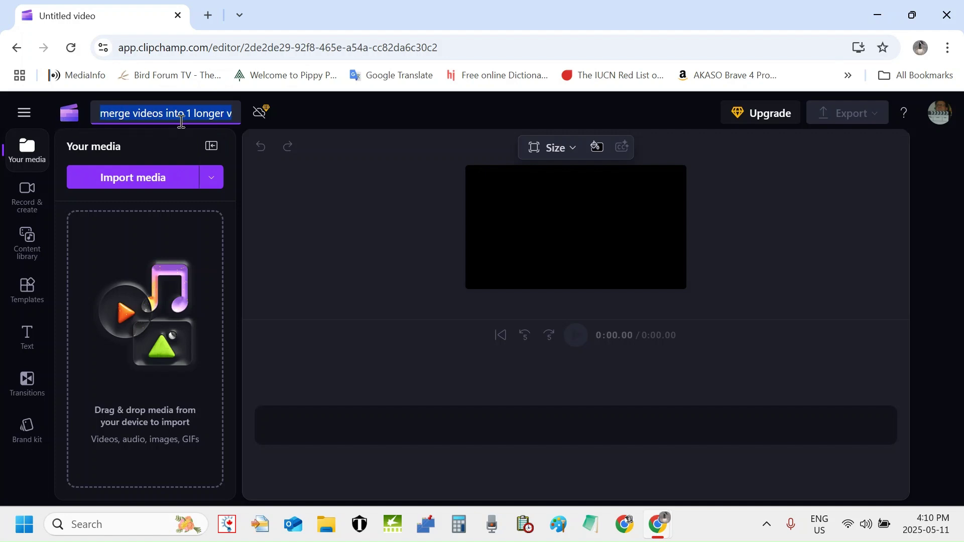
mouse_move(181, 121)
mouse_down()
mouse_move(291, 124)
mouse_move(286, 156)
mouse_move(171, 103)
mouse_move(169, 116)
mouse_up()
Import clips 1.mp4 through 6.mp4 from the video merger folder into Your media
click(140, 178)
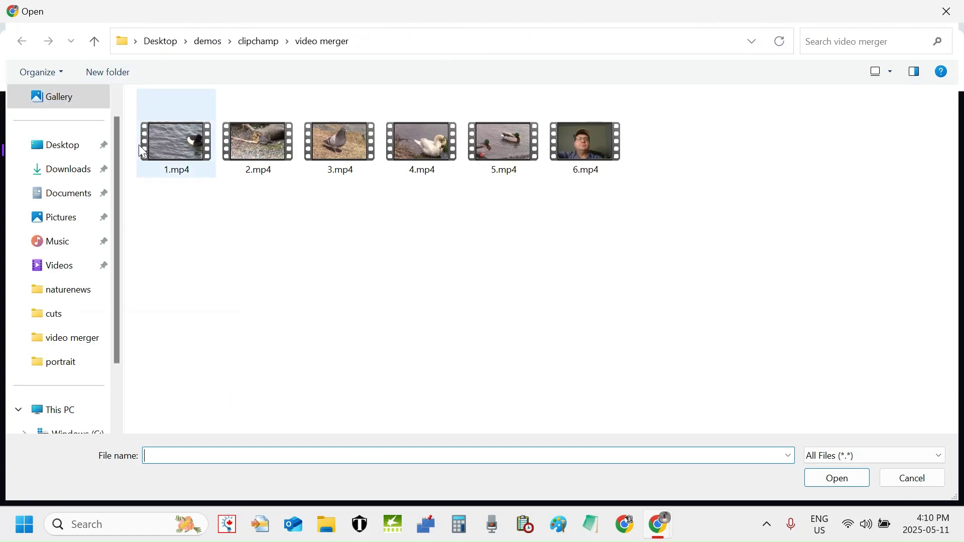
scroll(67, 235, down, 1)
scroll(67, 235, up, 2)
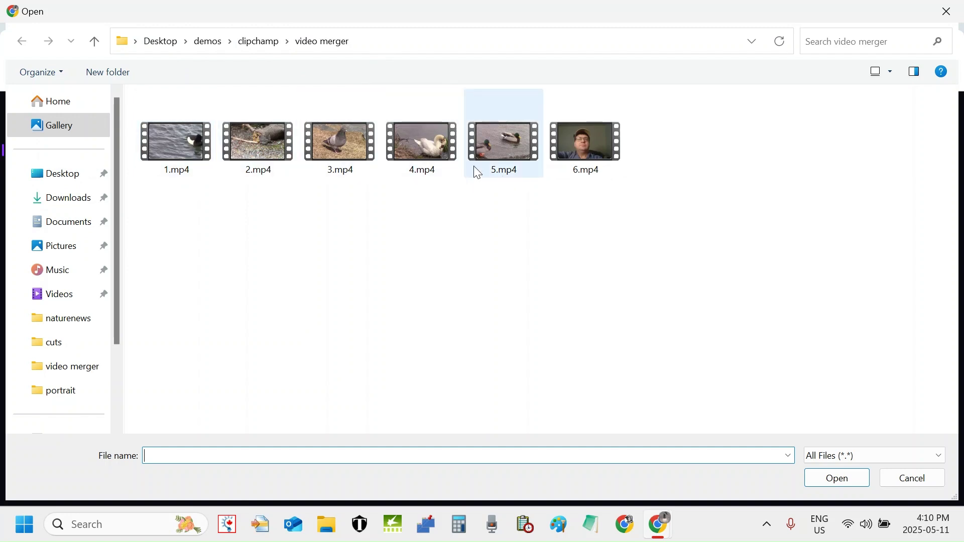
click(173, 145)
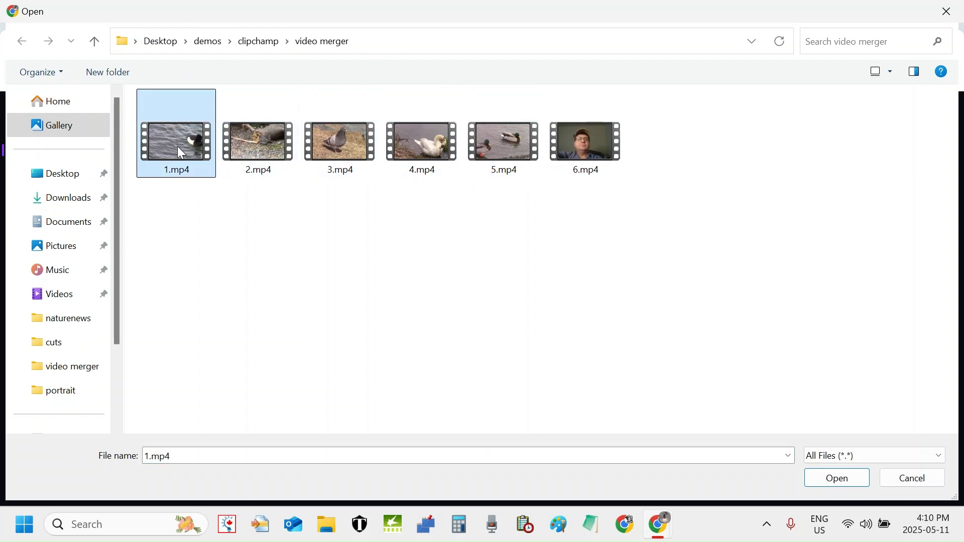
ctrl+click(262, 134)
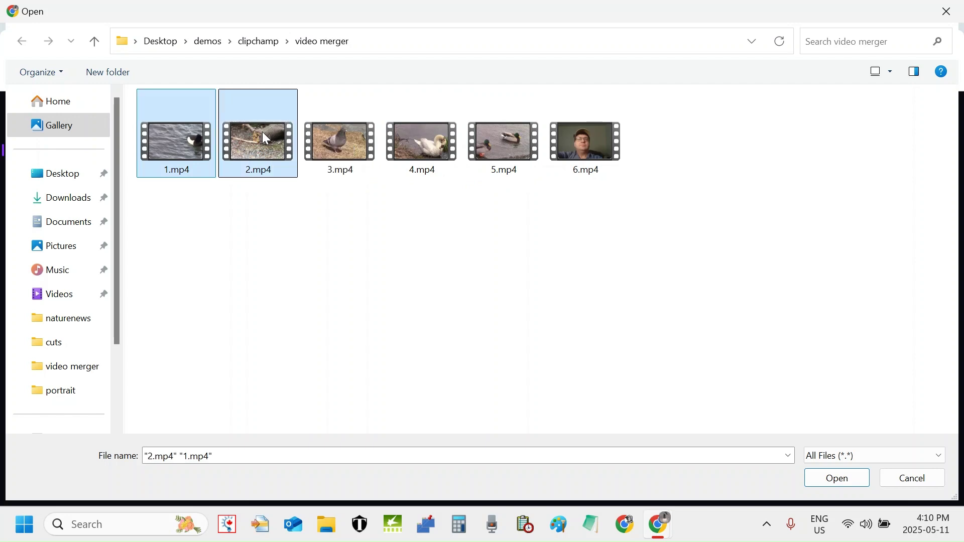
ctrl+click(351, 149)
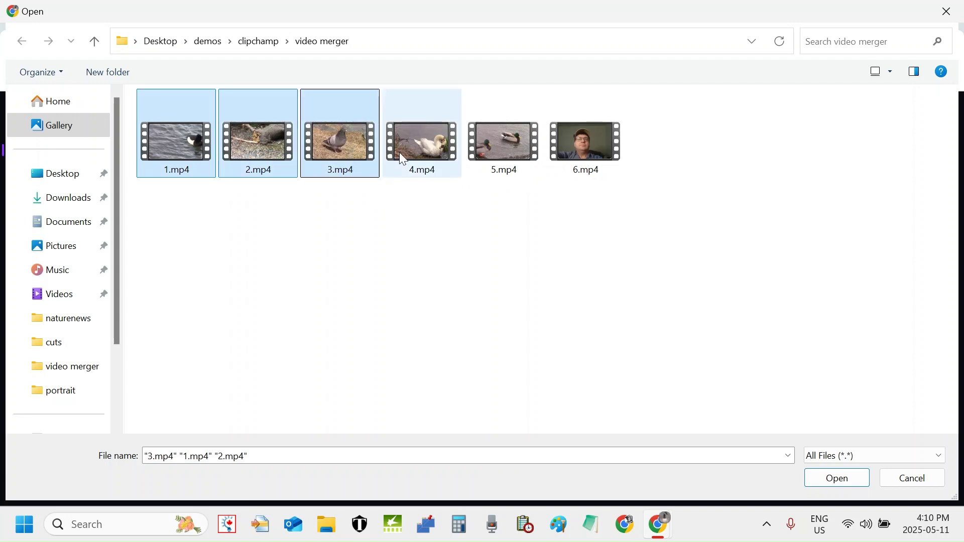
ctrl+click(415, 155)
ctrl+click(483, 154)
ctrl+click(568, 153)
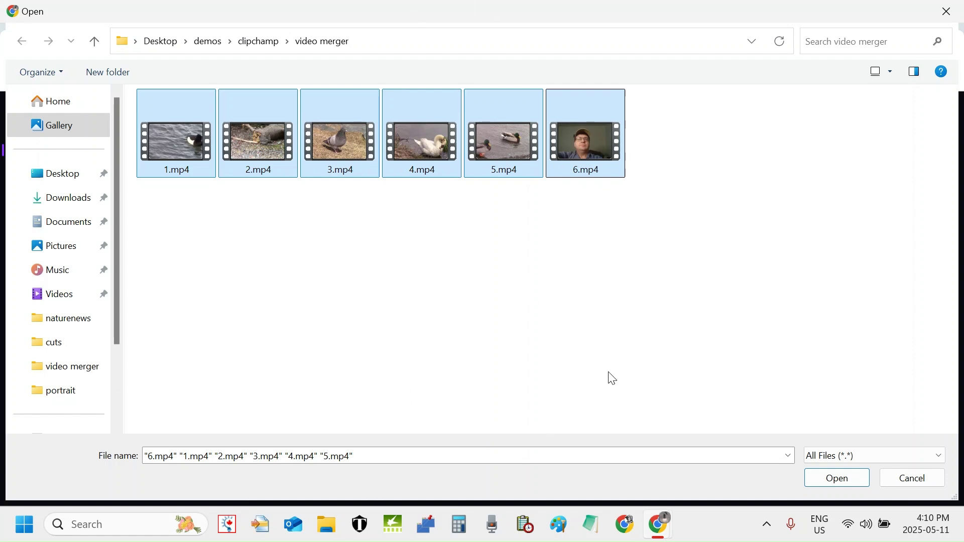
click(847, 481)
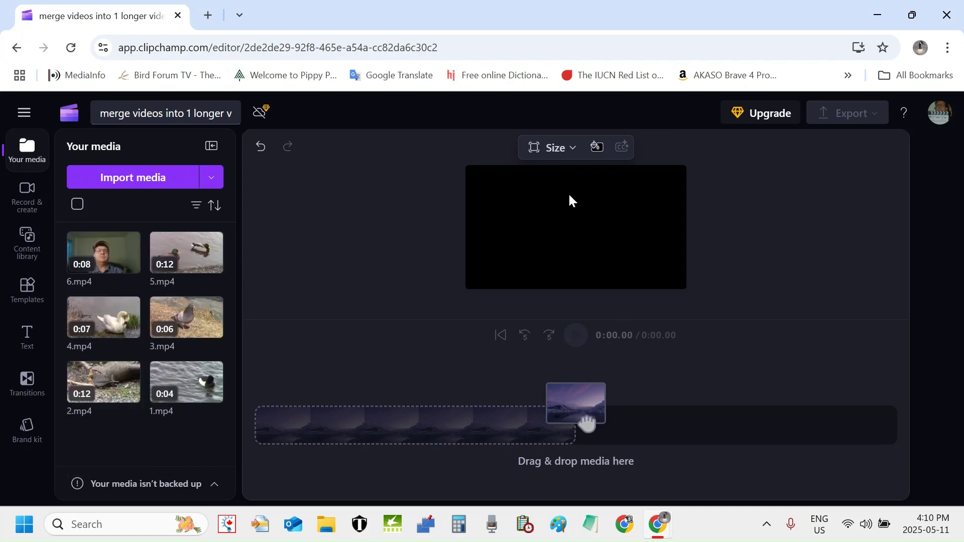
mouse_move(188, 245)
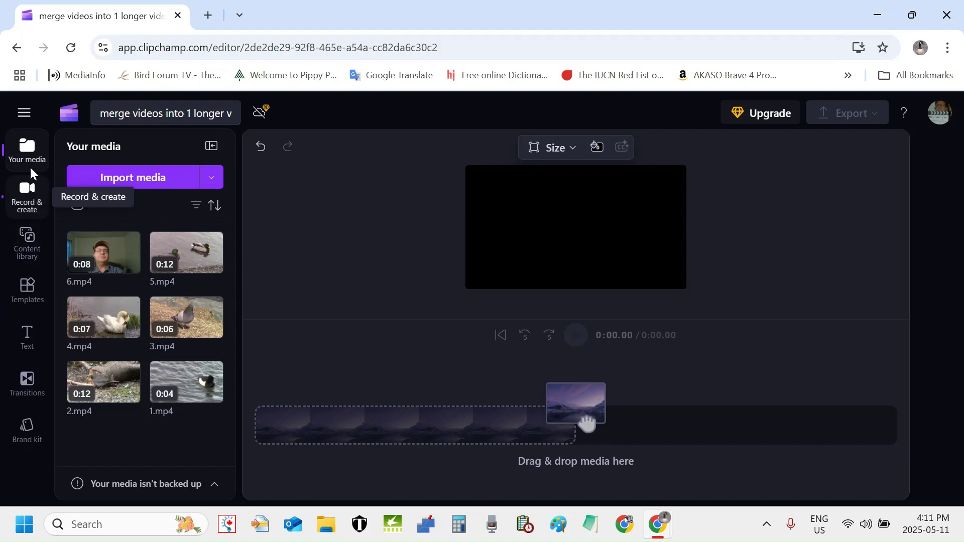
click(25, 205)
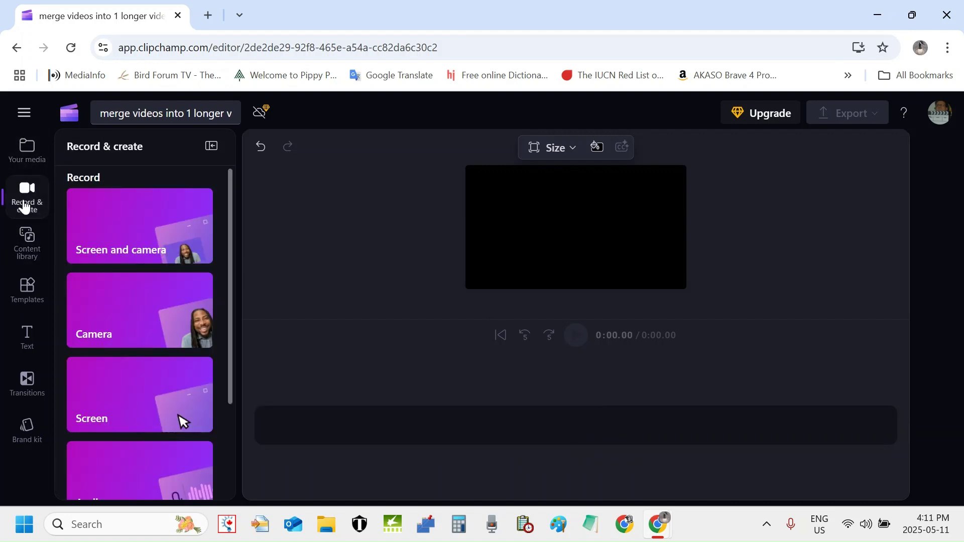
click(30, 245)
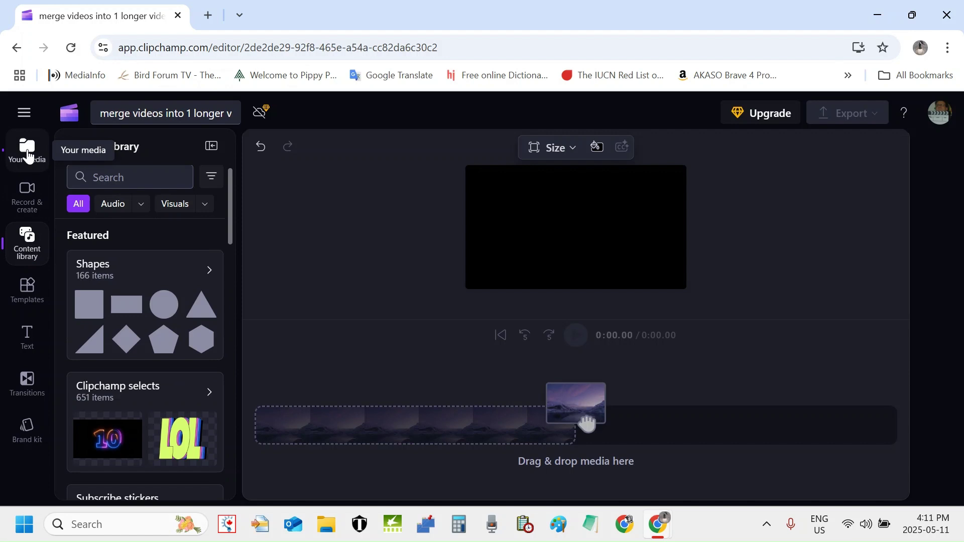
click(28, 156)
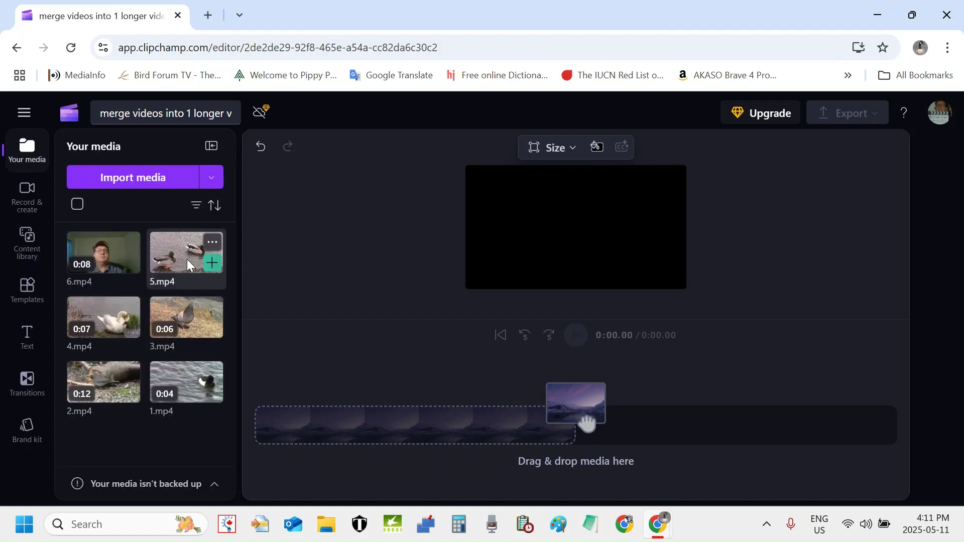
click(40, 166)
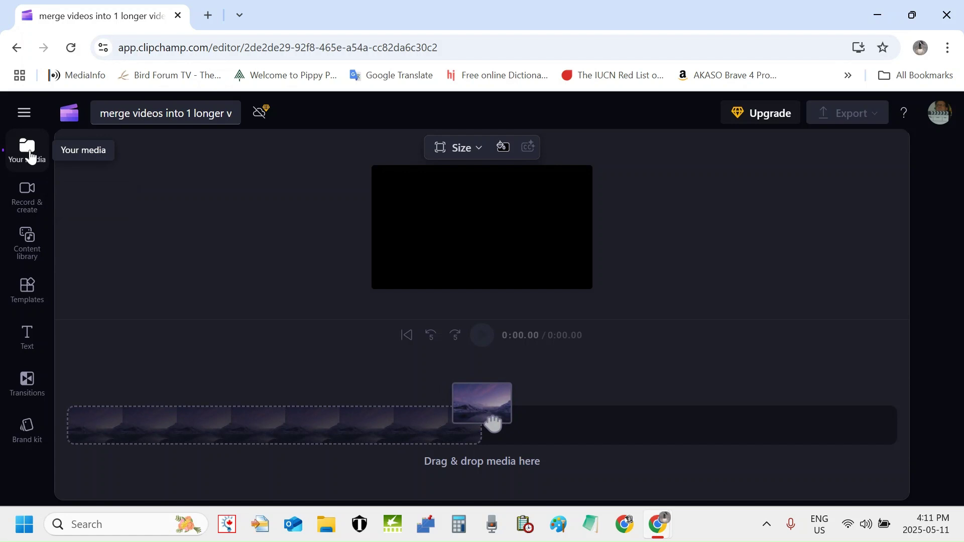
click(29, 151)
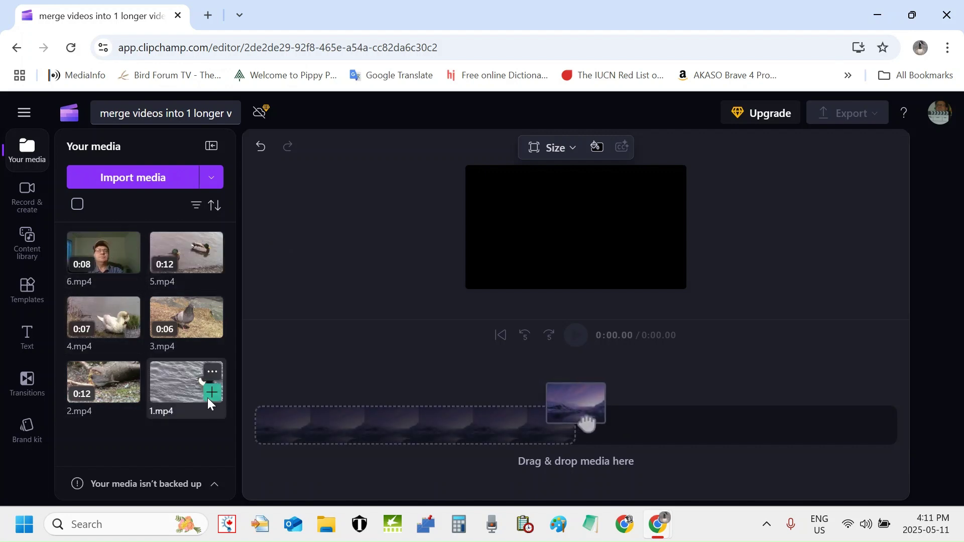
Place 1.mp4, 2.mp4 and 3.mp4 on the timeline in order
click(173, 383)
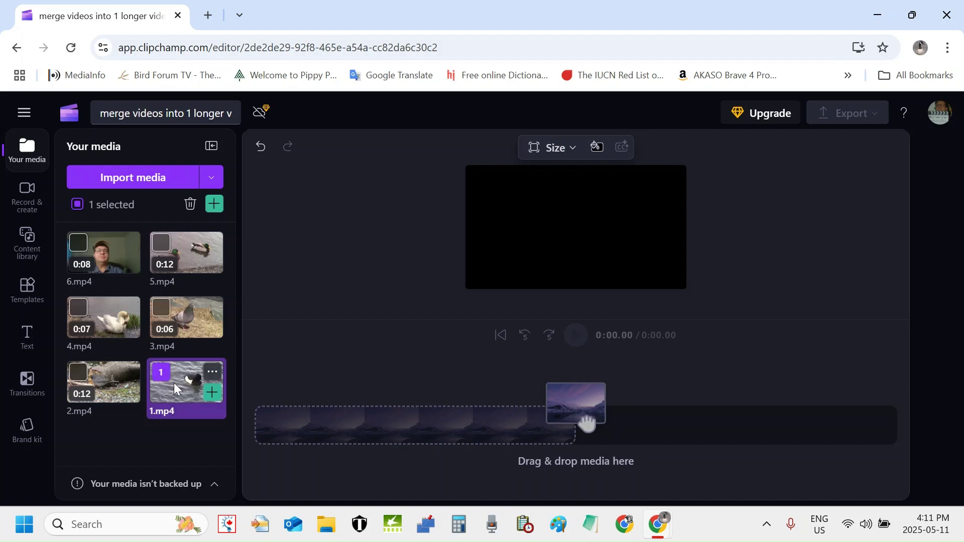
click(213, 397)
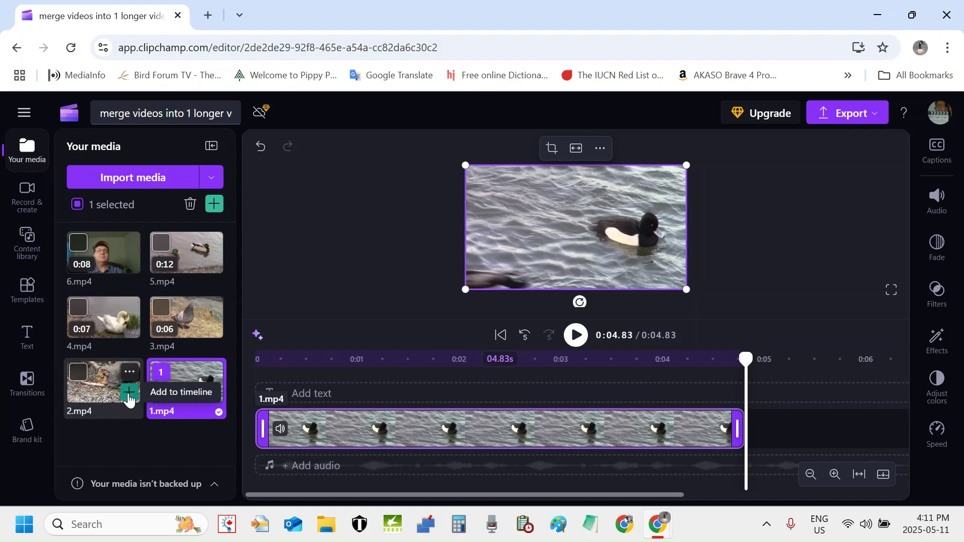
click(130, 397)
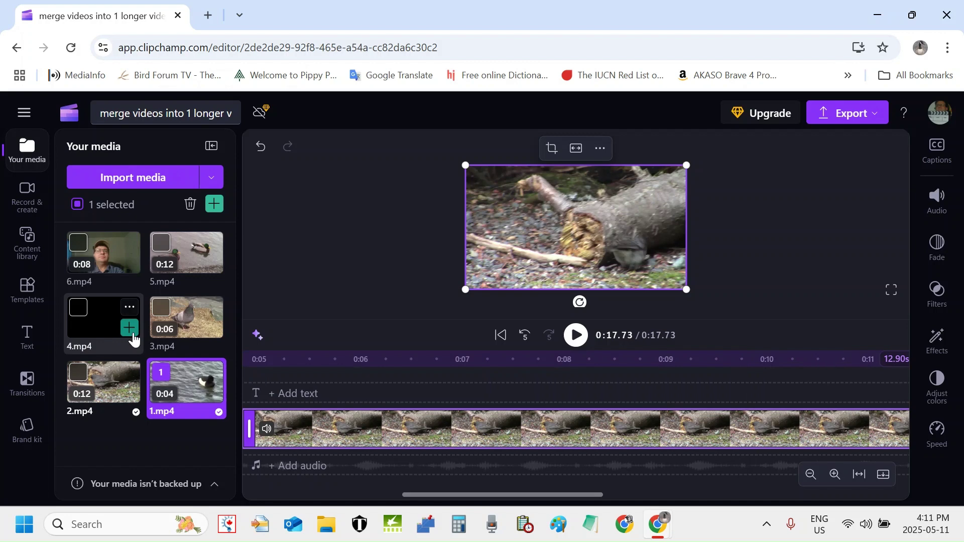
click(182, 322)
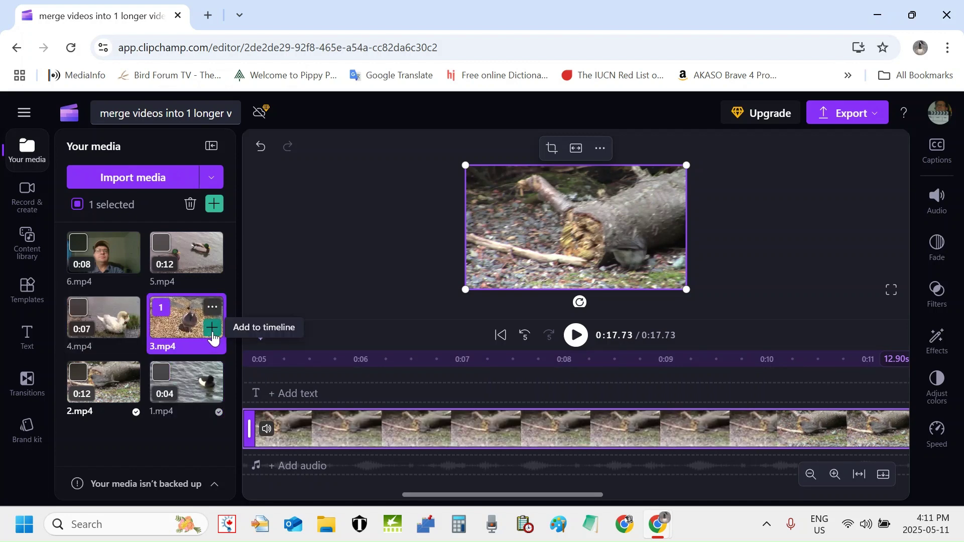
click(211, 331)
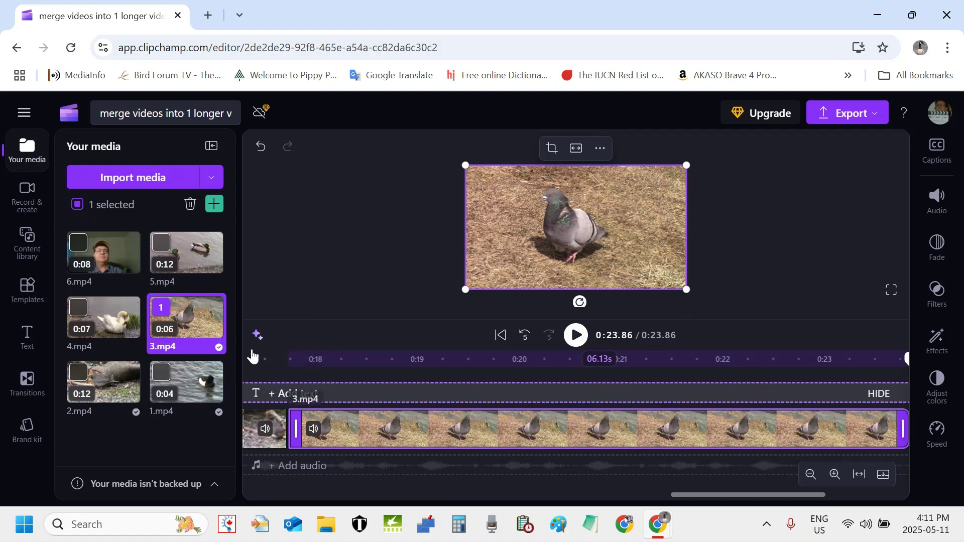
Append 4.mp4, 5.mp4 and 6.mp4 after 3.mp4, making the project 0:51.90 long
mouse_move(122, 335)
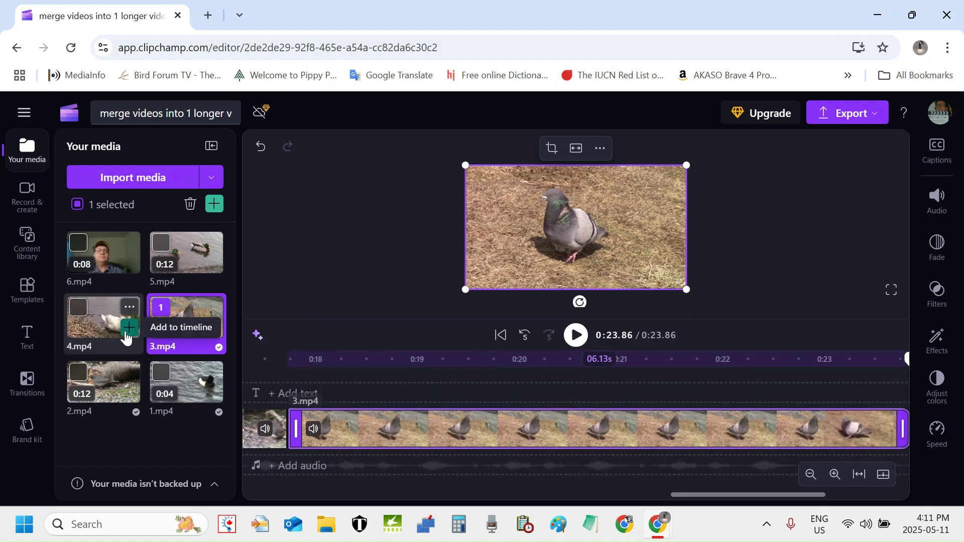
click(129, 328)
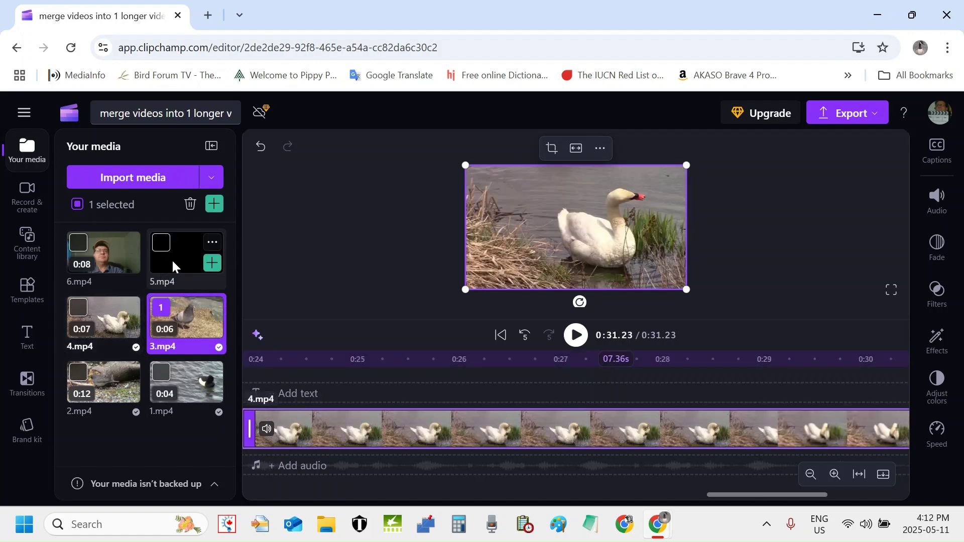
click(207, 270)
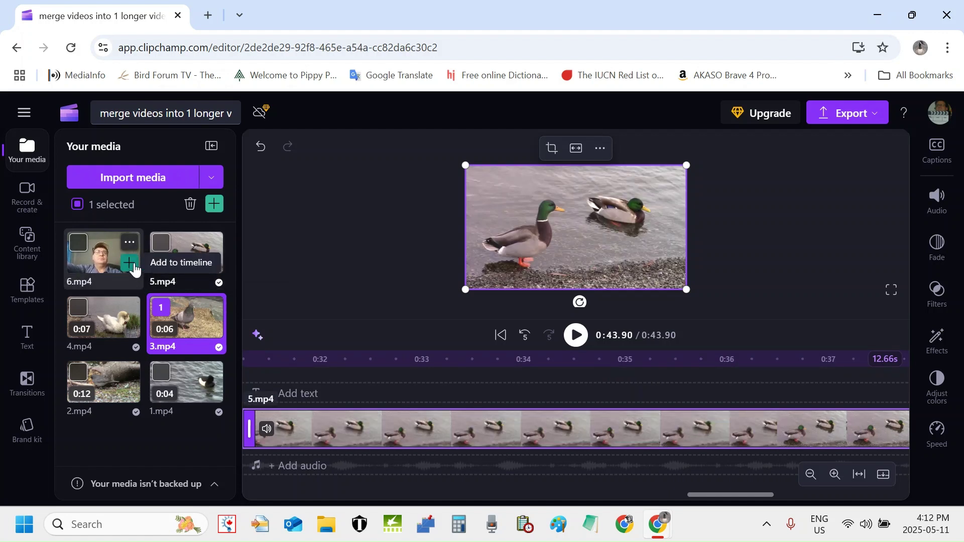
click(130, 263)
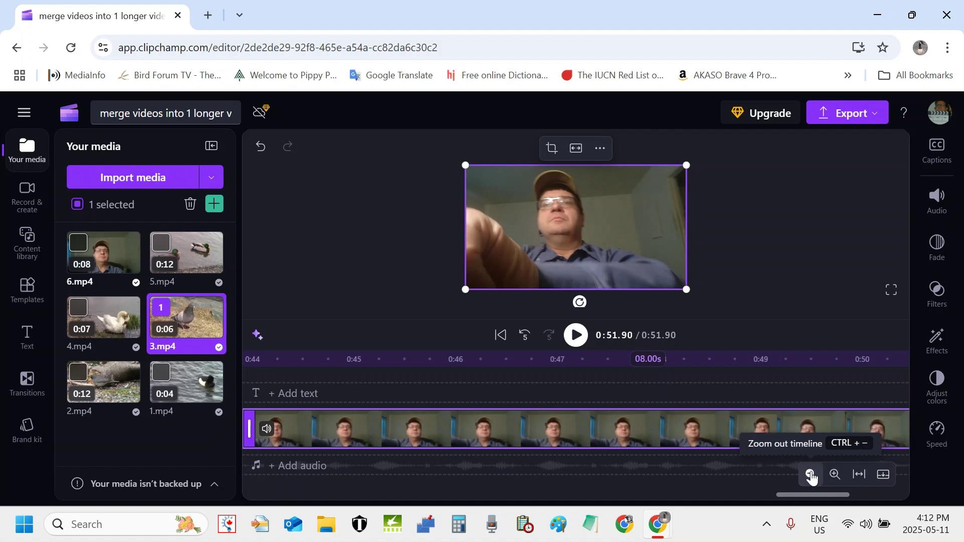
click(811, 475)
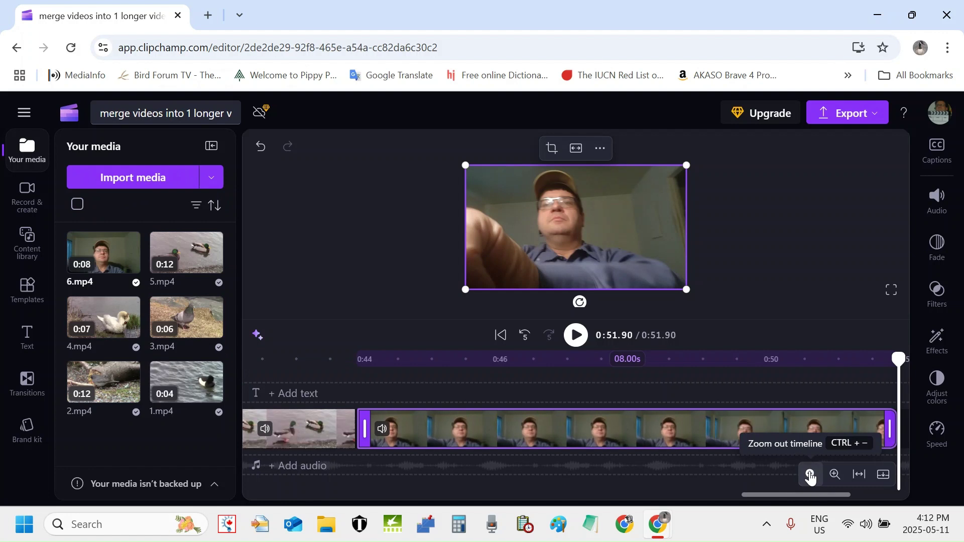
click(811, 475)
click(811, 475)
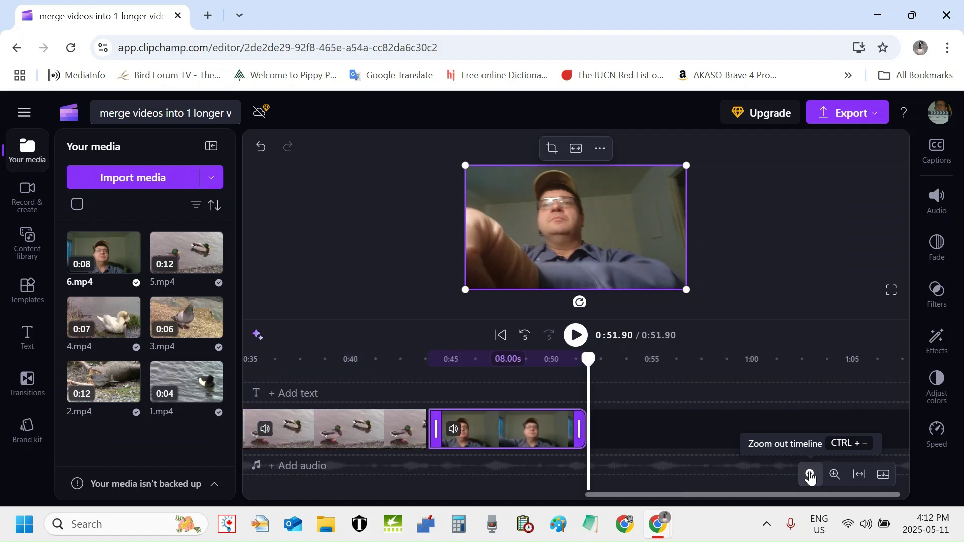
click(810, 475)
click(810, 475)
click(810, 475)
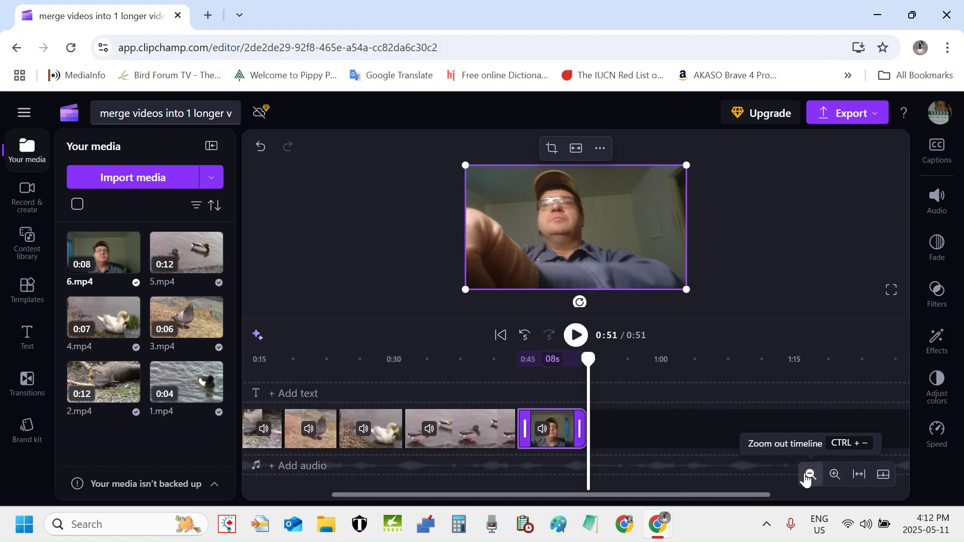
click(809, 475)
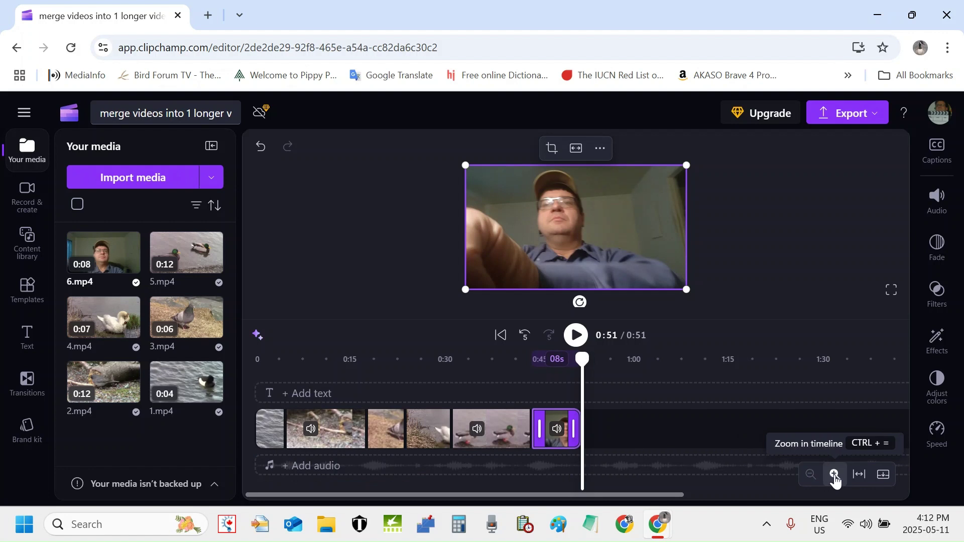
click(835, 477)
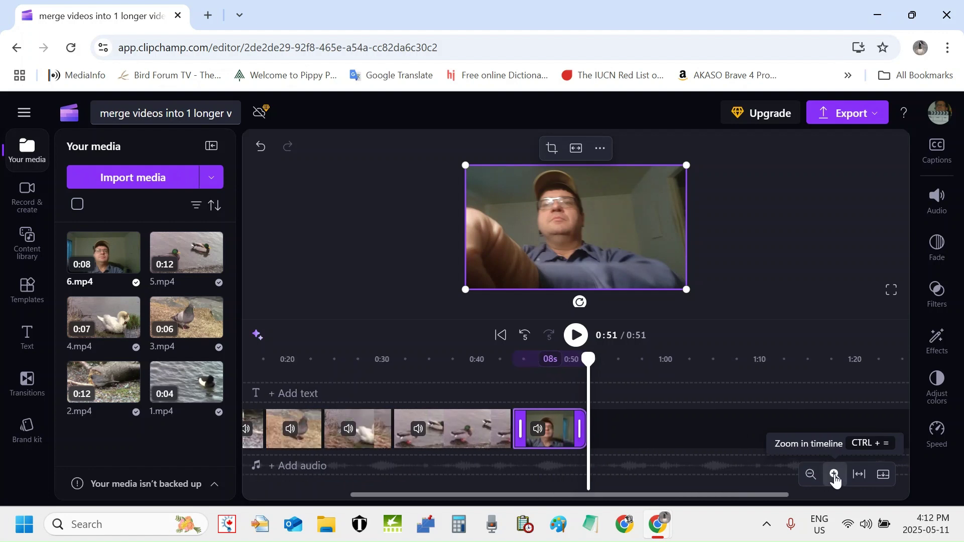
click(835, 476)
click(835, 476)
click(835, 477)
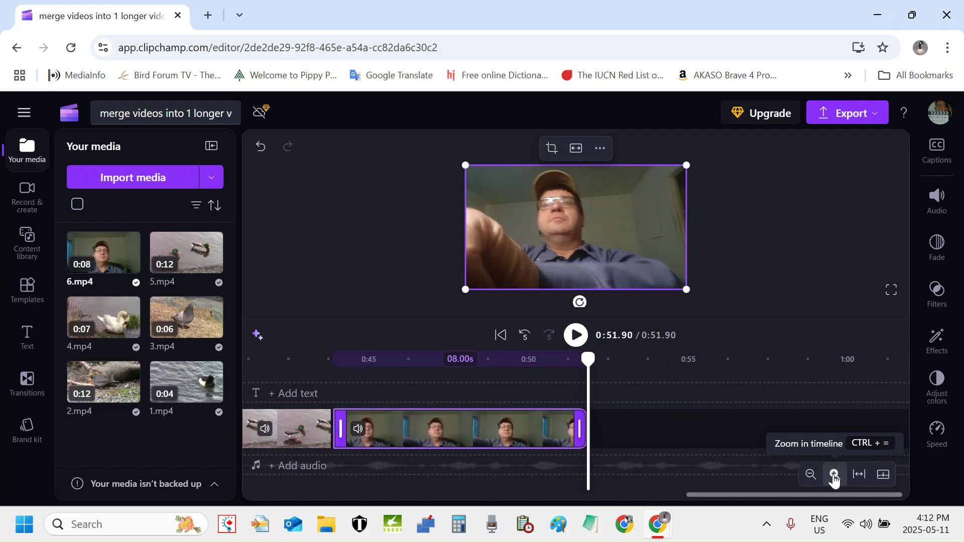
click(835, 476)
click(835, 477)
click(834, 476)
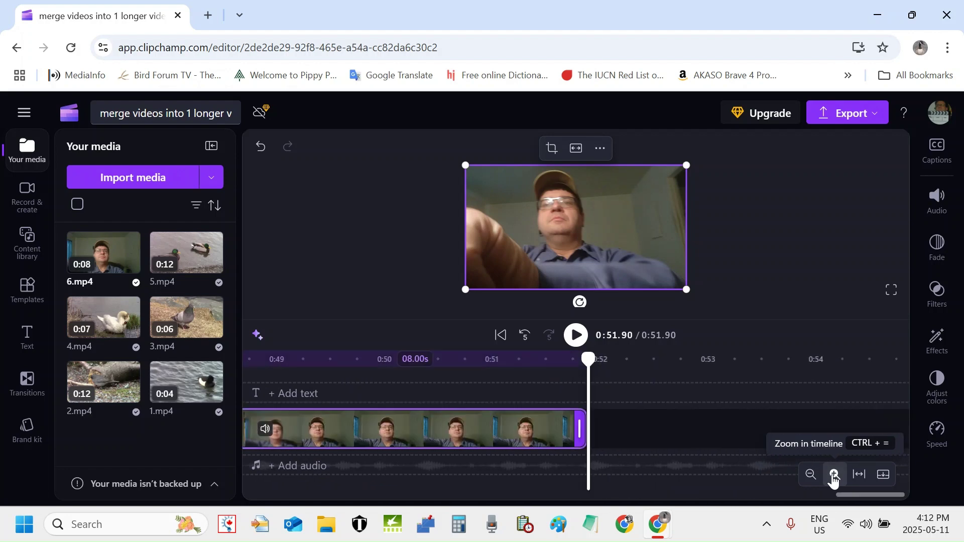
click(834, 476)
click(833, 477)
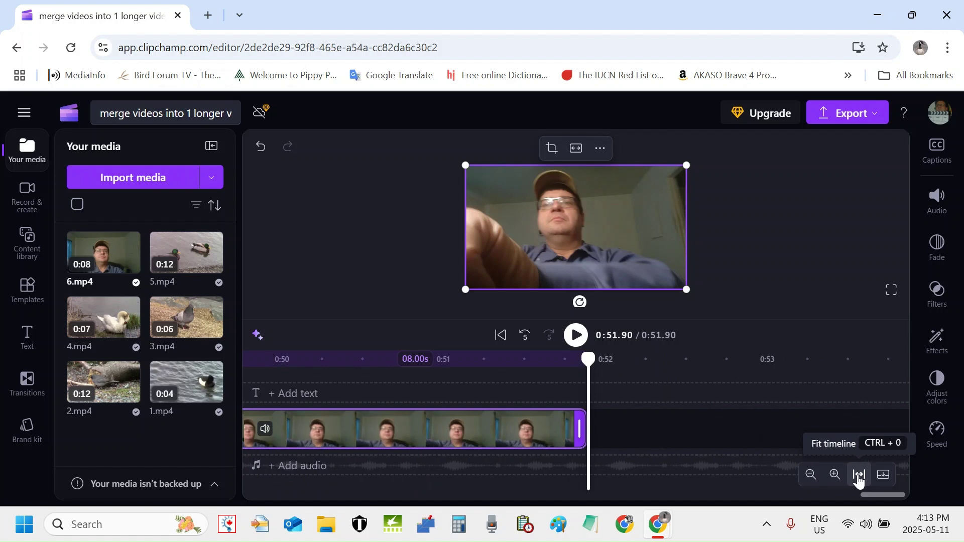
Fit all six clips into the timeline view, then collapse and re-expand the timeline
click(860, 477)
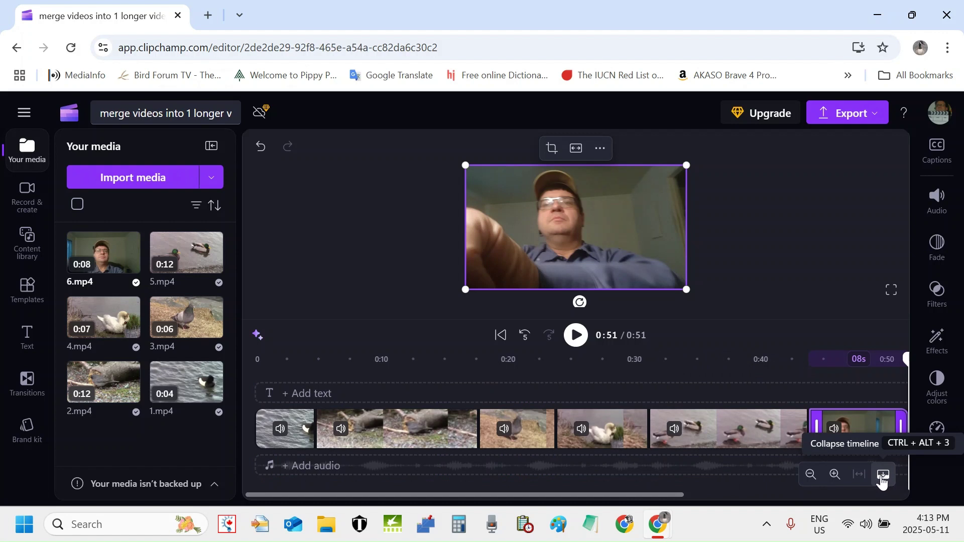
click(882, 482)
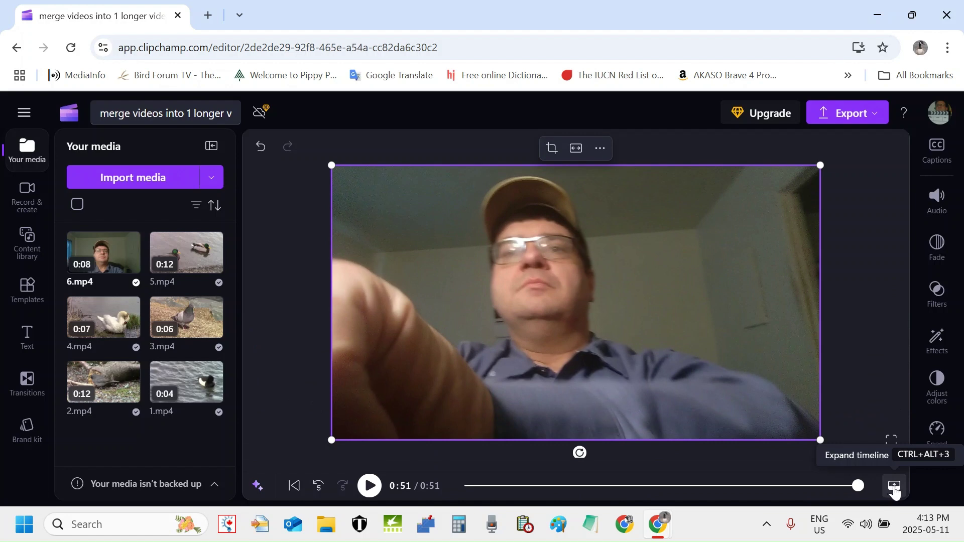
click(894, 487)
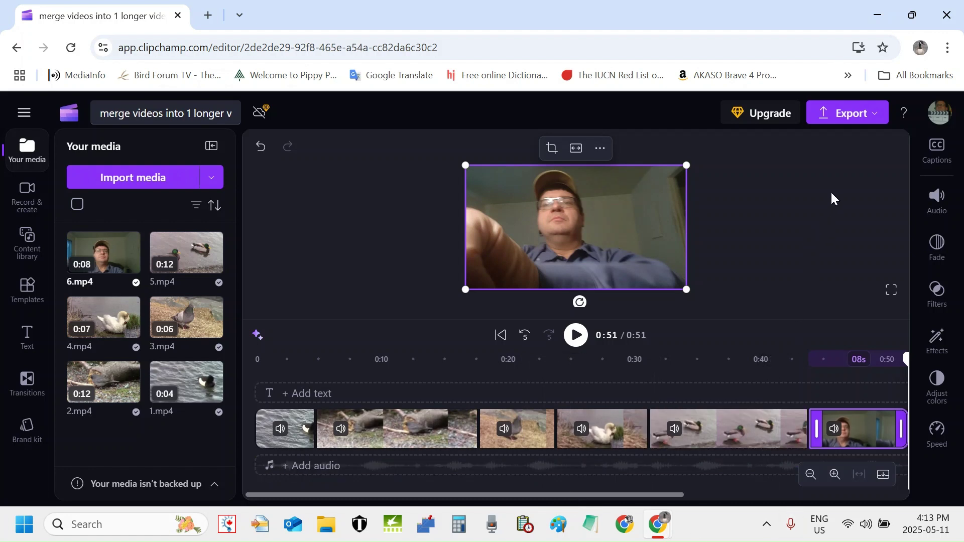
Export the merged video as an MP4 at 1080p quality
click(852, 115)
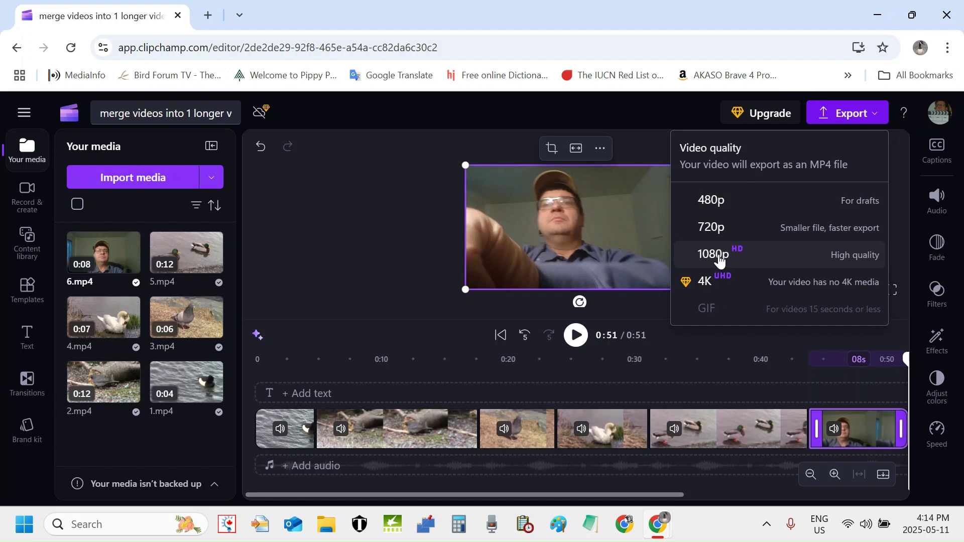
click(720, 258)
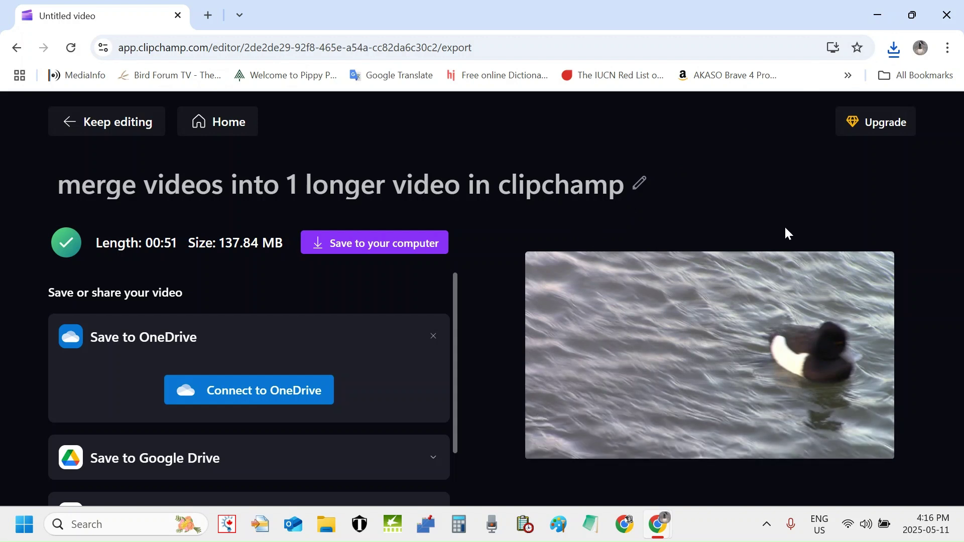
mouse_move(767, 263)
drag(455, 371, 466, 492)
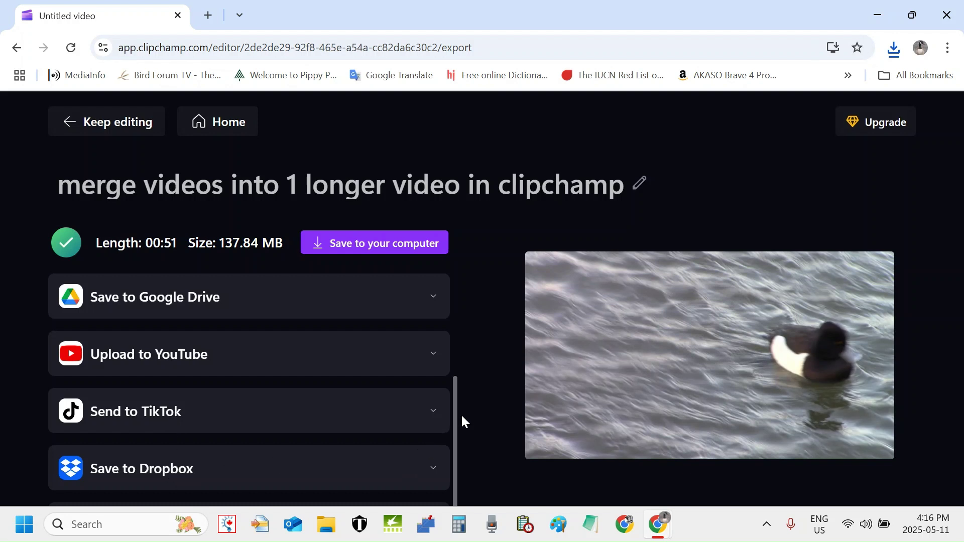
drag(456, 415, 466, 282)
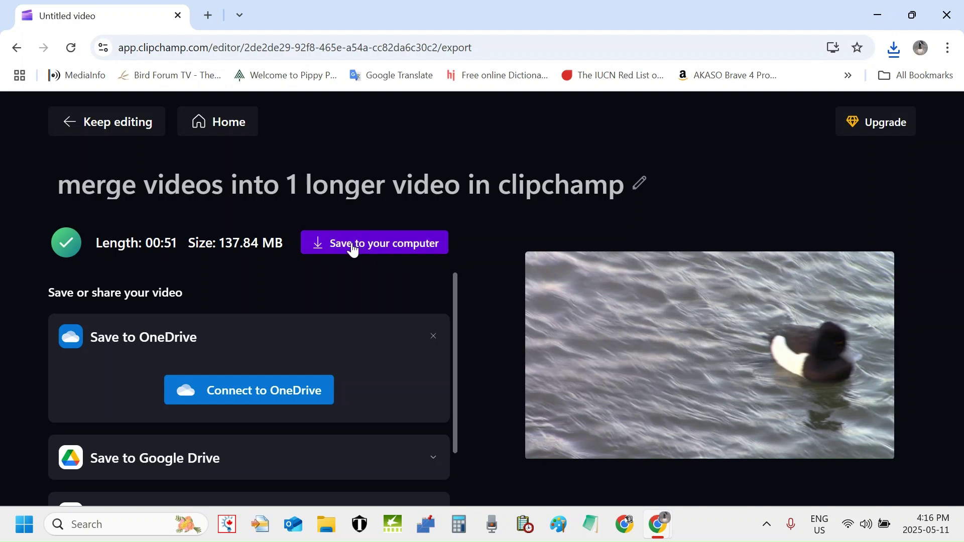
Save the exported MP4 to the video merger folder under its default name
click(355, 247)
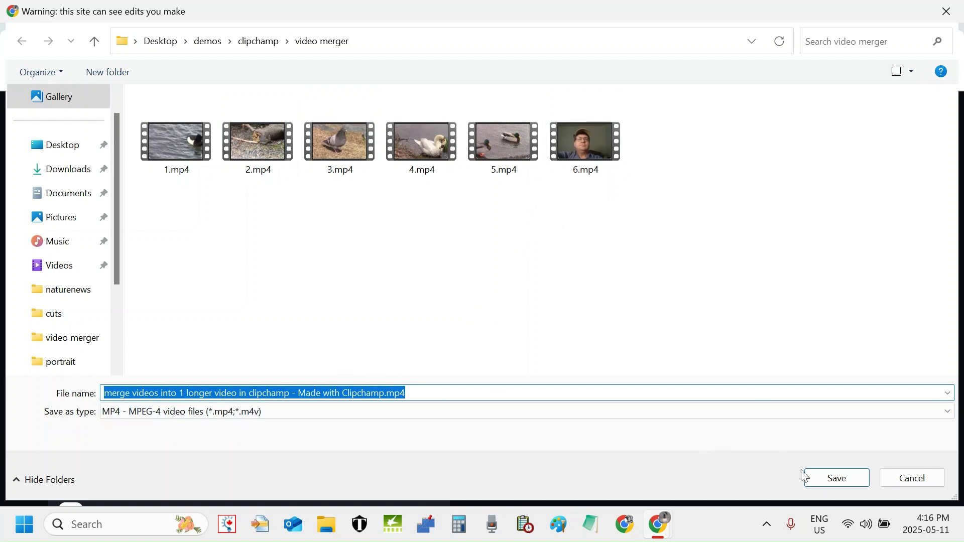
click(840, 483)
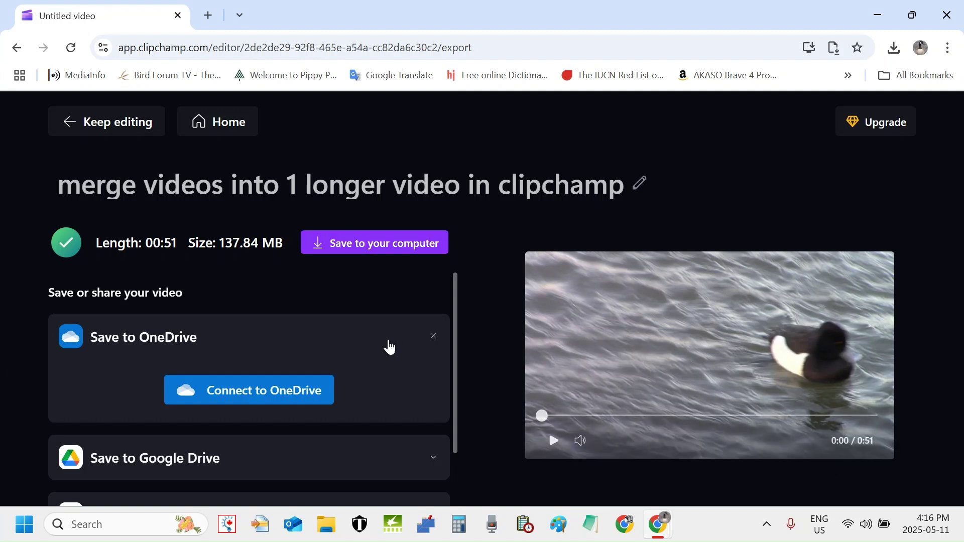
Browse File Explorer to Desktop\demos\clipchamp\video merger and select the merged video
click(329, 526)
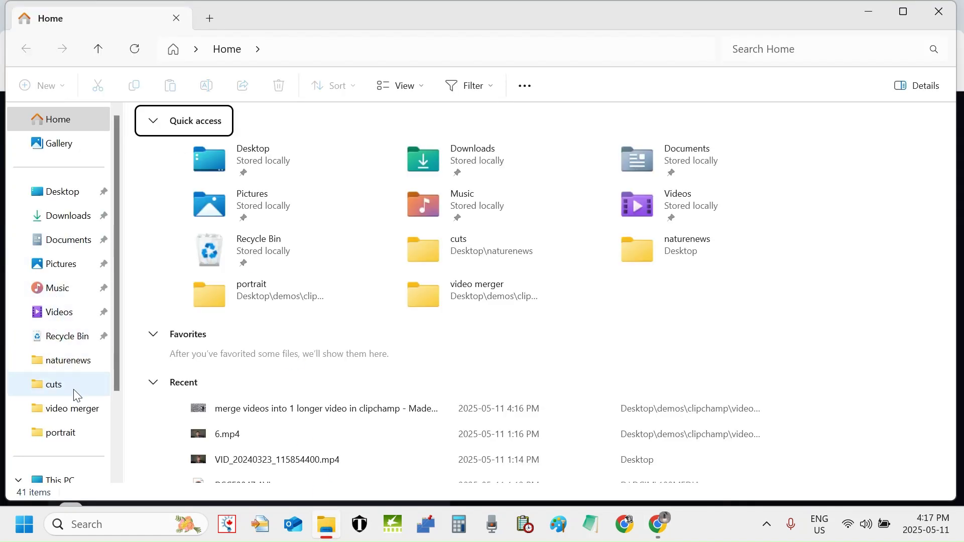
click(59, 194)
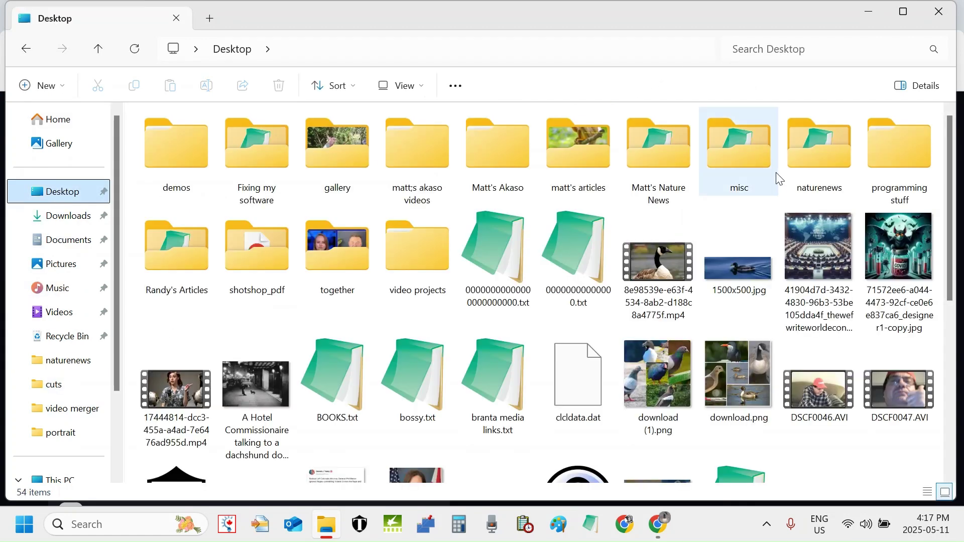
double_click(200, 142)
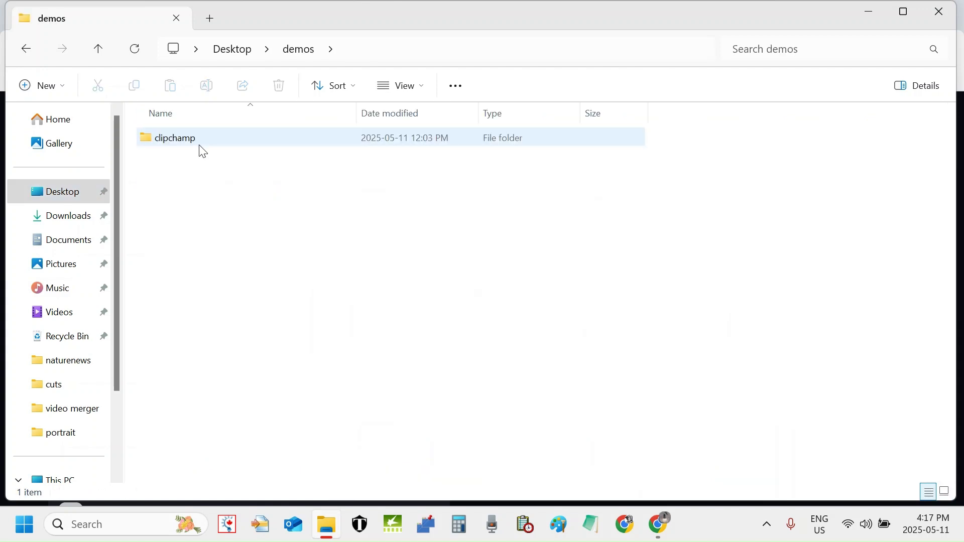
double_click(206, 147)
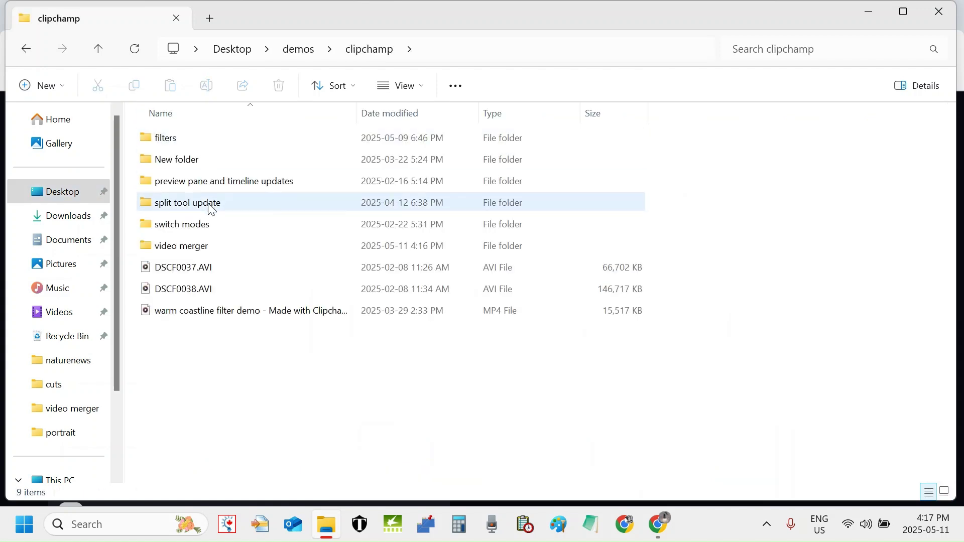
double_click(214, 248)
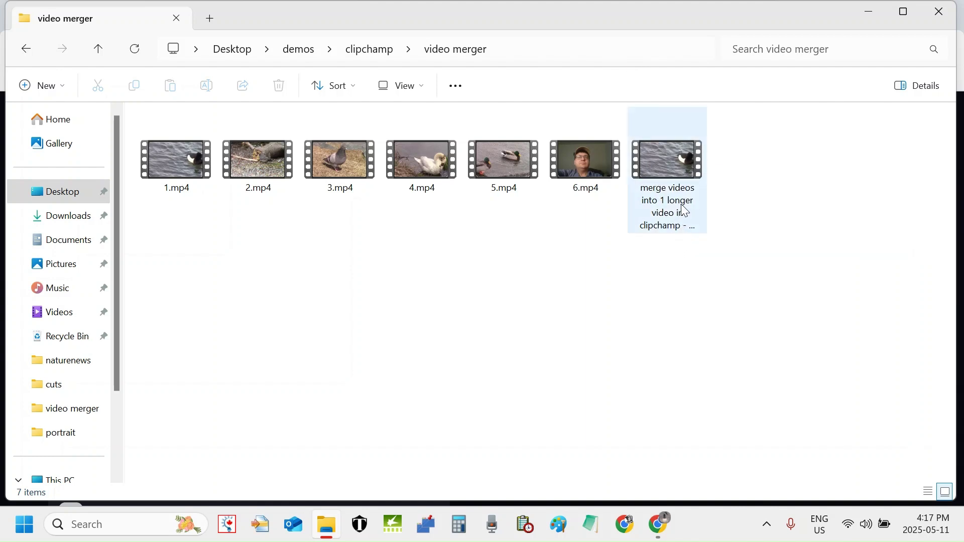
click(688, 178)
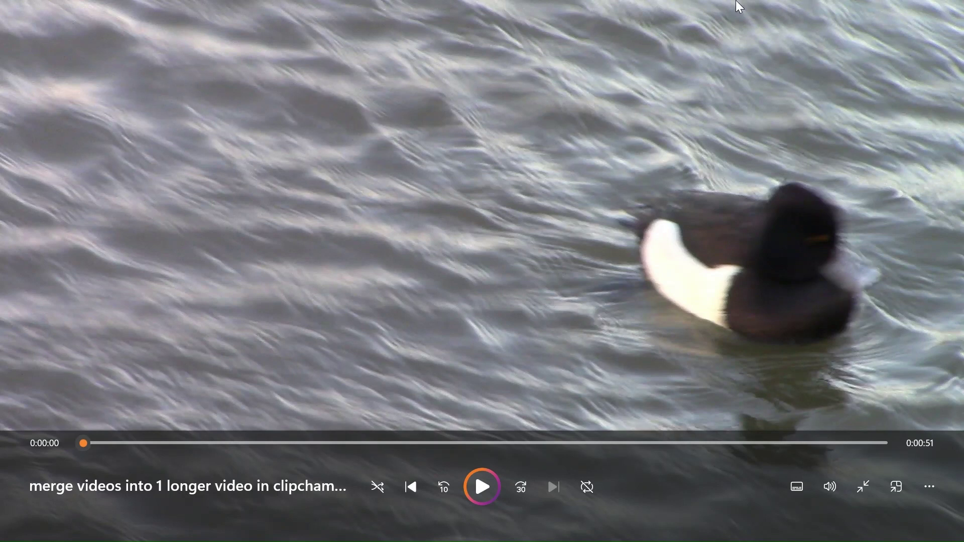
Close Media Player and the video merger folder window to return to Clipchamp's export page
mouse_move(955, 10)
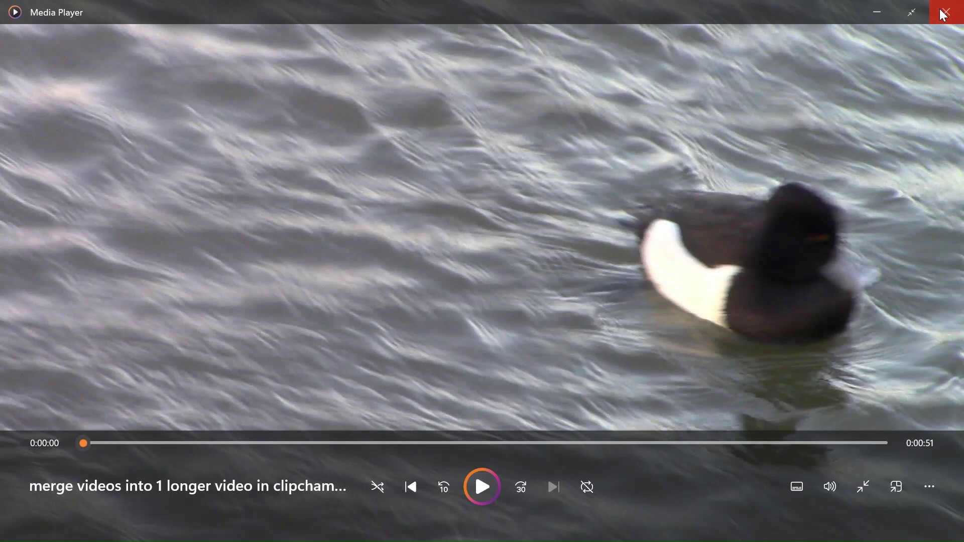
click(944, 15)
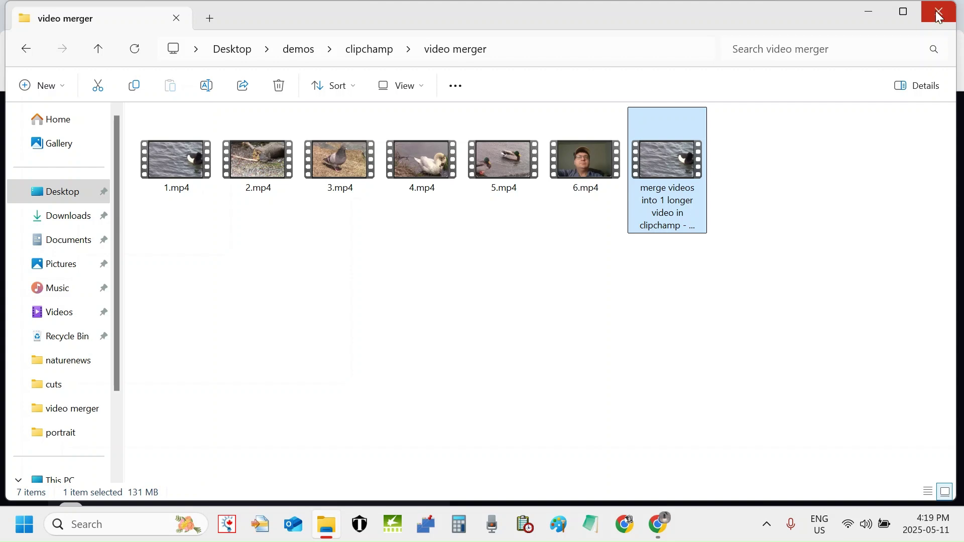
click(939, 16)
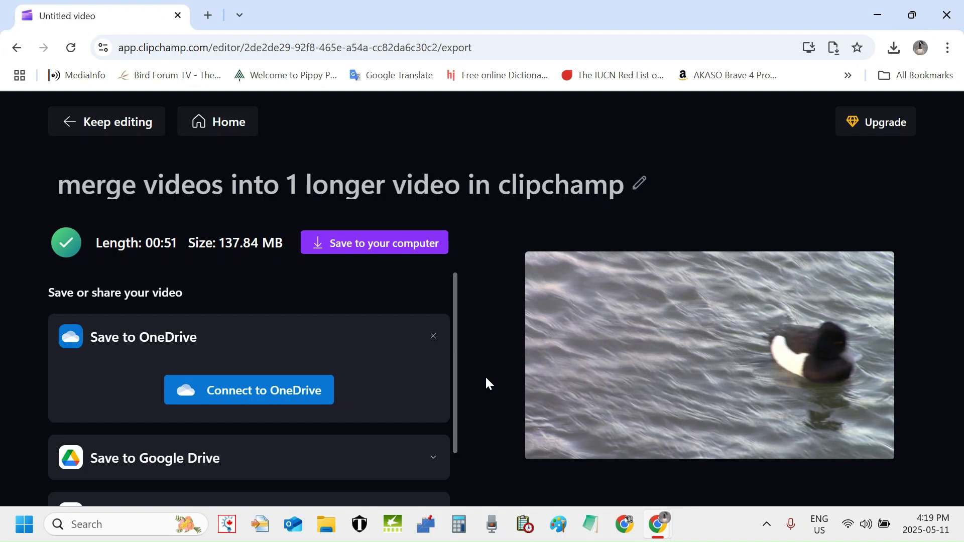